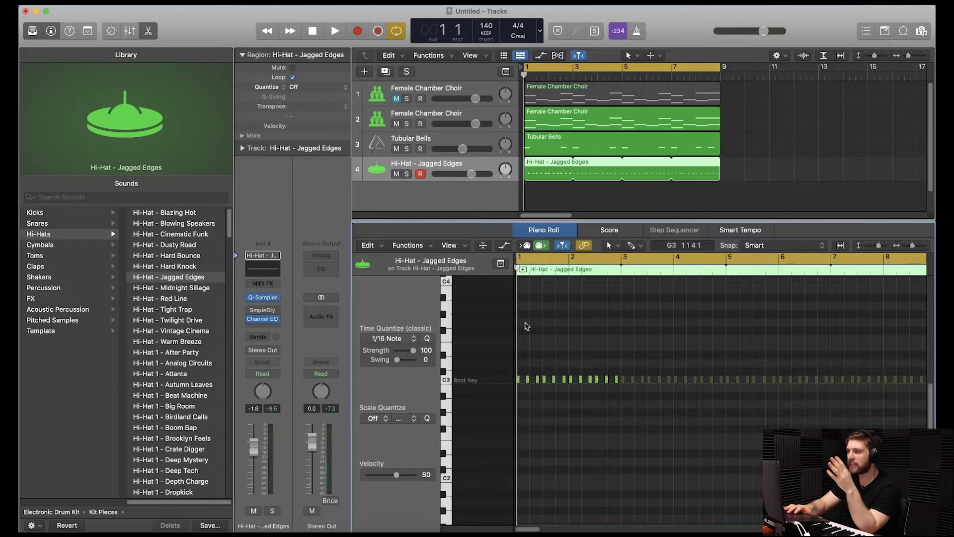
- Record a two-hit C3 rim pattern in bars 1 and 2 with Rim 2 - LinnDrum from Snares and loop the region to bar 9
key(space)
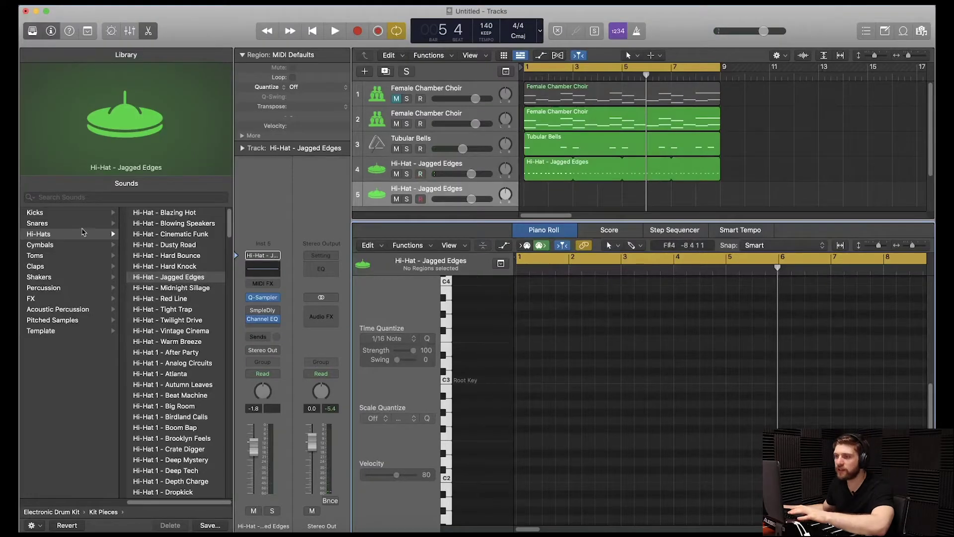
click(83, 232)
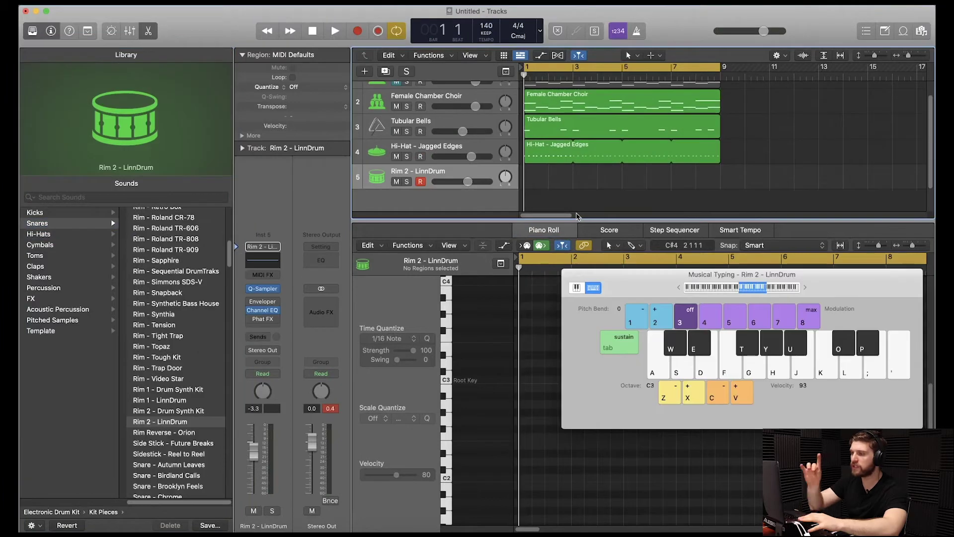
key(r)
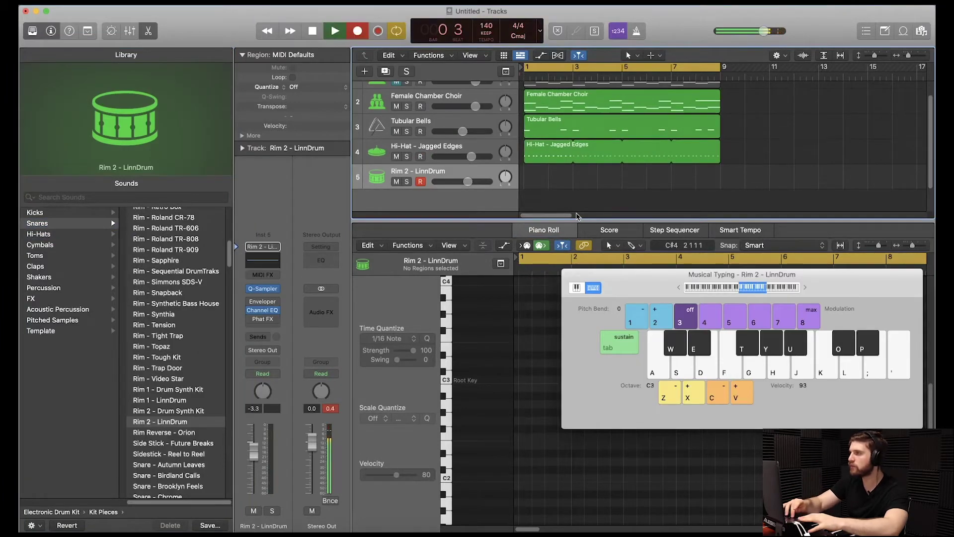
key(a)
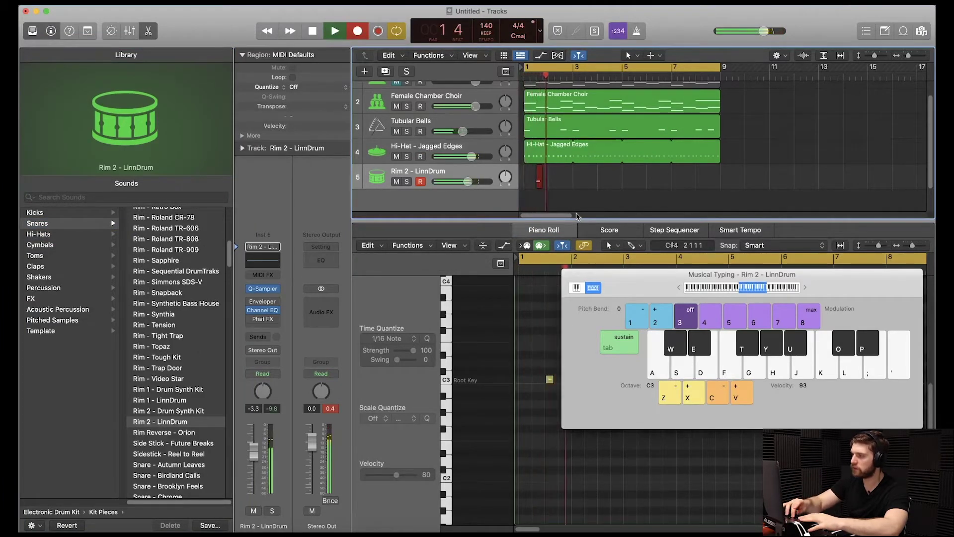
key(a)
key(space)
key(super+k)
drag(571, 167, 721, 173)
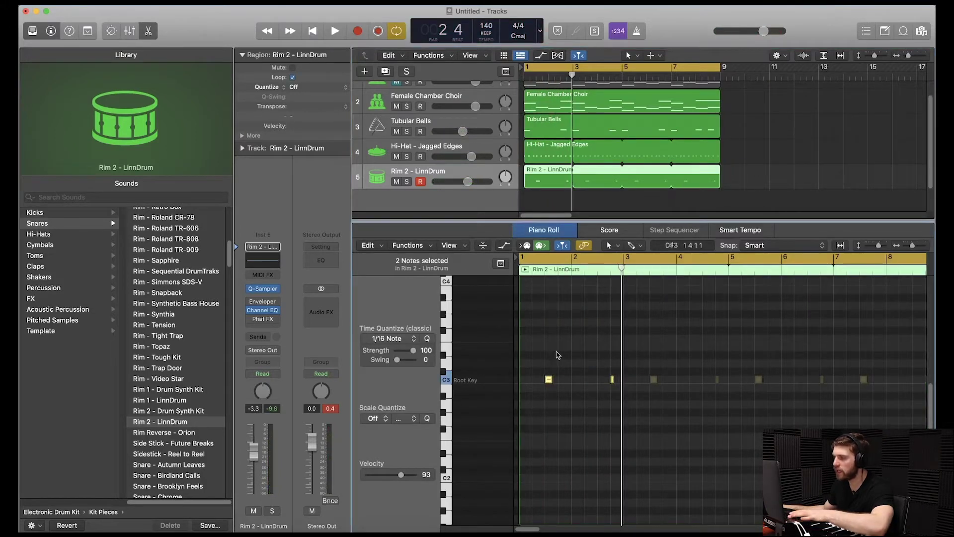
- Set both rim notes' velocity to 85 and slightly lower the Rim 2 - LinnDrum track's volume
key(super+a)
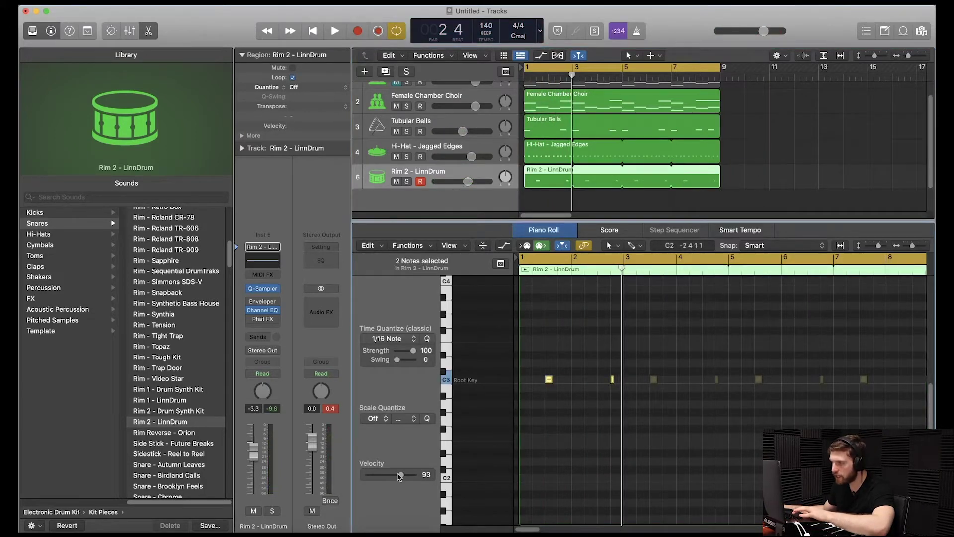
click(740, 200)
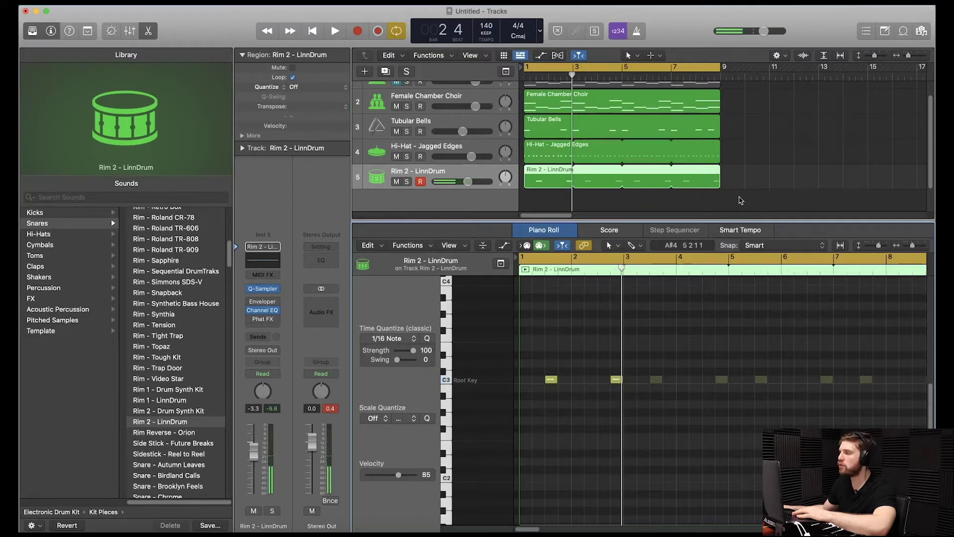
key(space)
drag(468, 181, 464, 181)
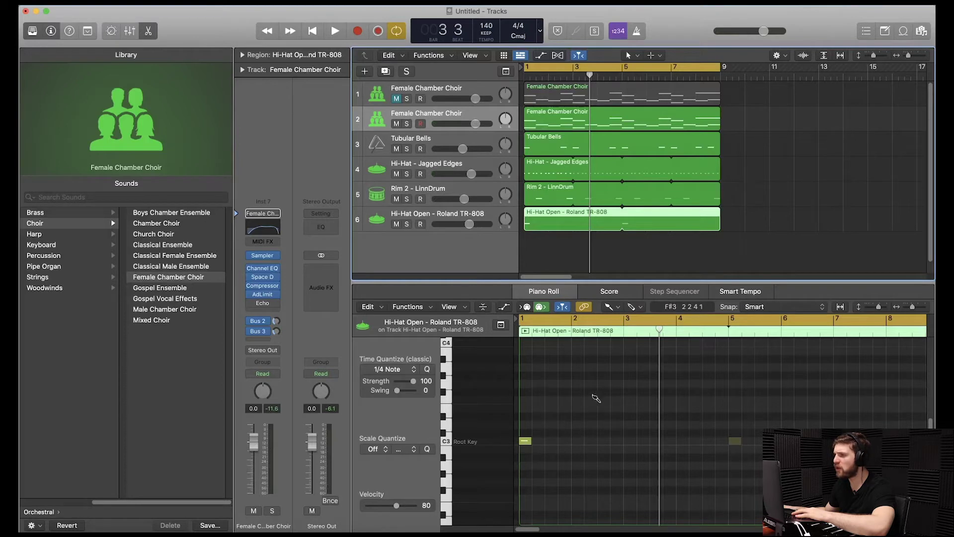
- Record a Kick 1 - Depth Charge pattern on C1 from bar 1 through bar 8 over the playing beat
key(space)
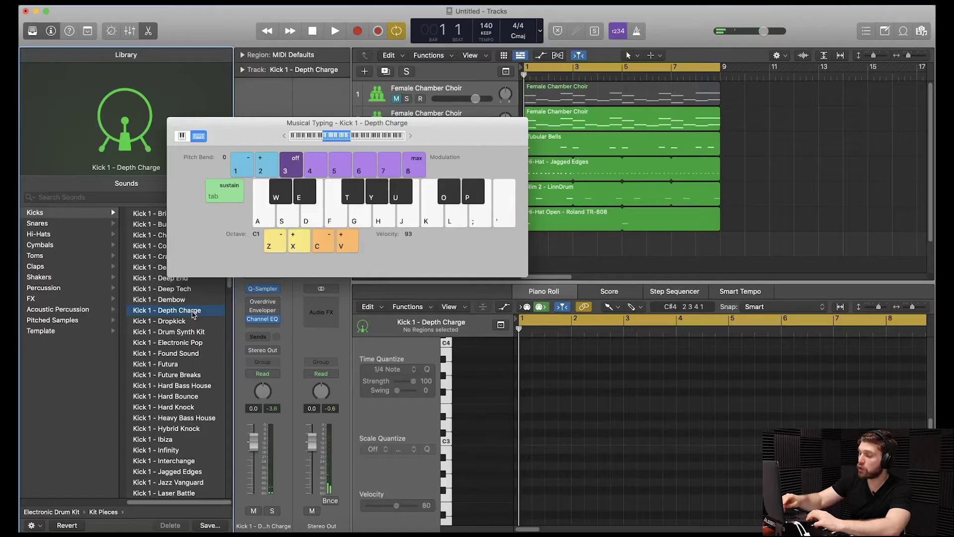
key(r)
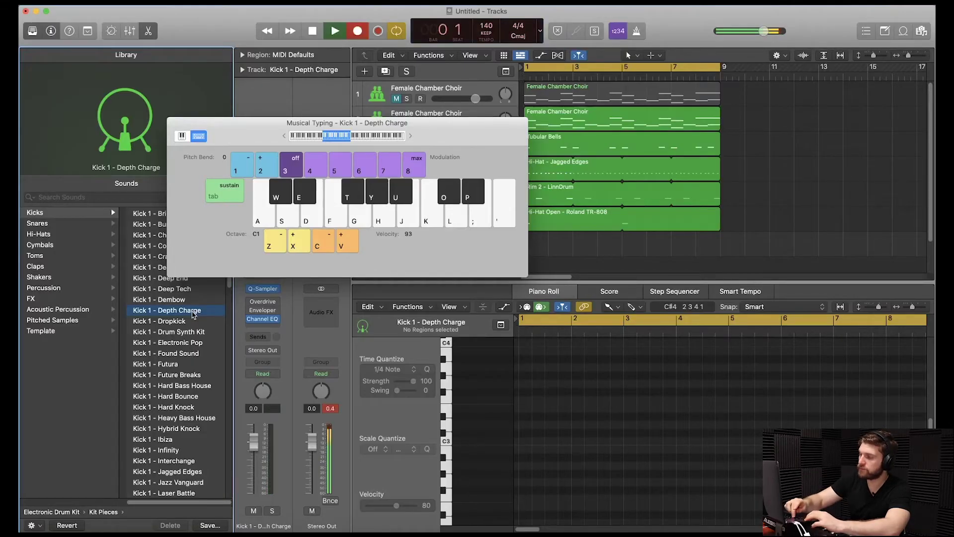
key(a)
key(a)
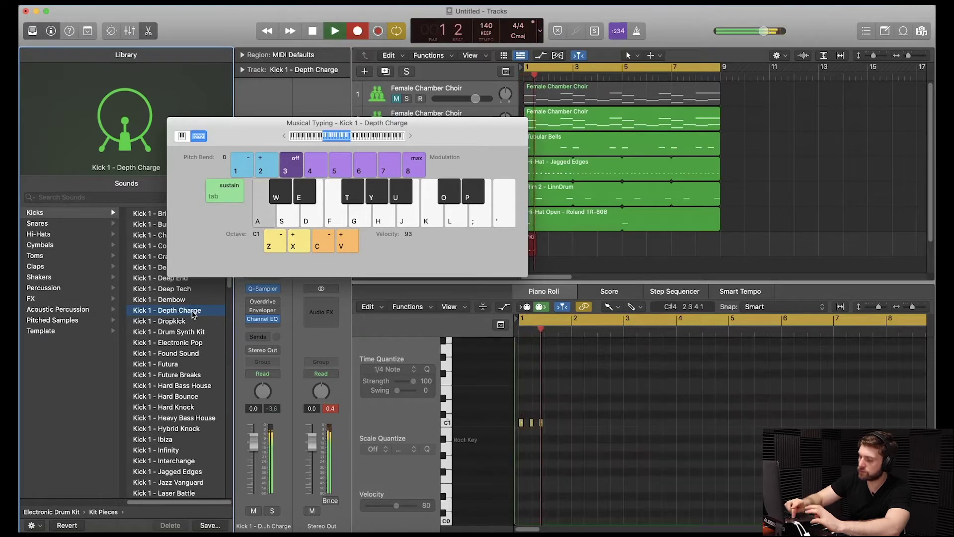
key(a)
key(a)
key(a)
key(a)
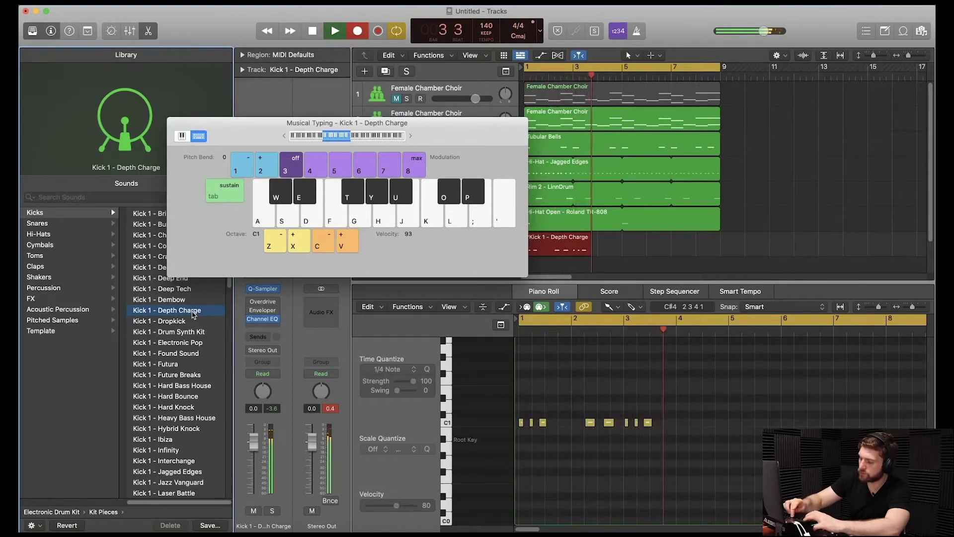
key(a)
key(a)
key(a)
key(a)
key(a)
key(a)
key(a)
key(a)
key(a)
key(a)
key(a)
key(a)
key(a)
key(a)
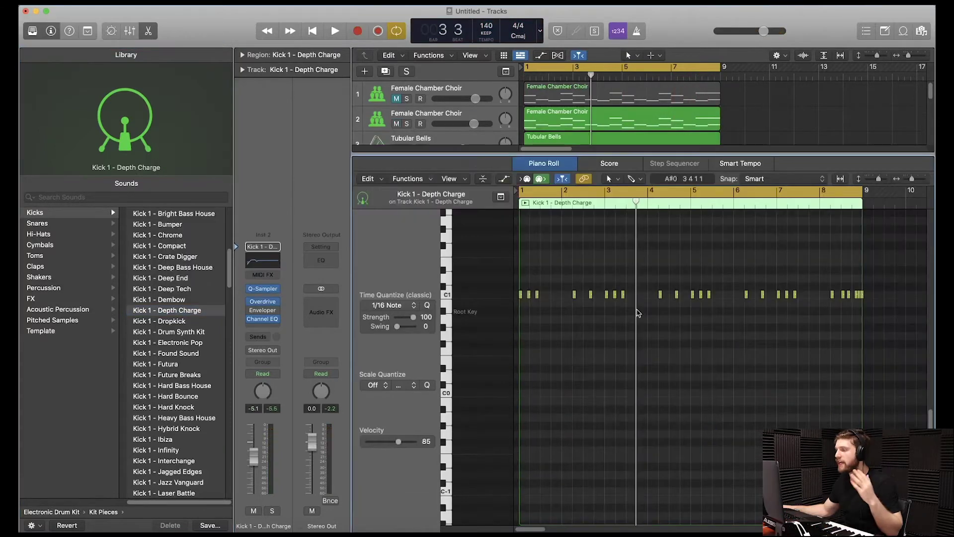
- Check the Overdrive effect on the Kick 1 - Depth Charge track and play the beat back
click(262, 302)
click(310, 137)
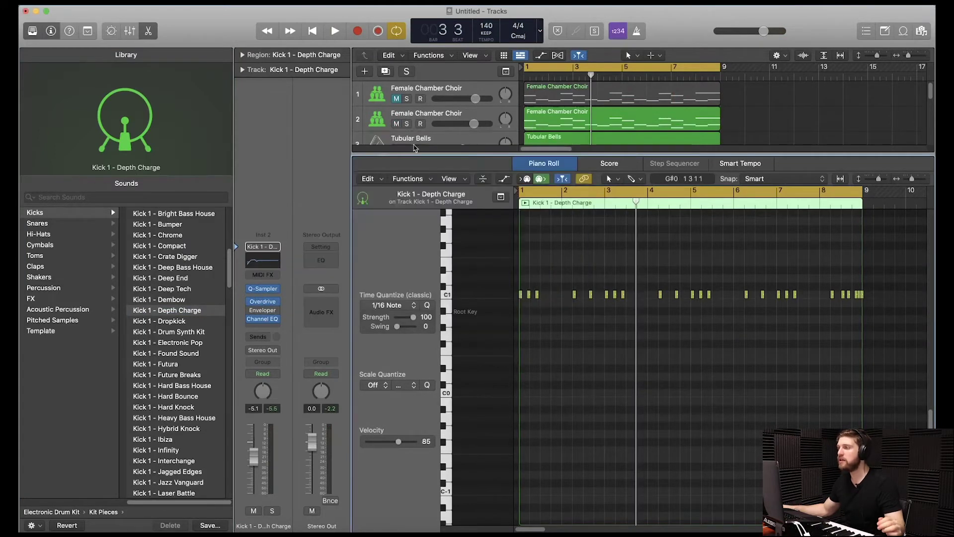
key(space)
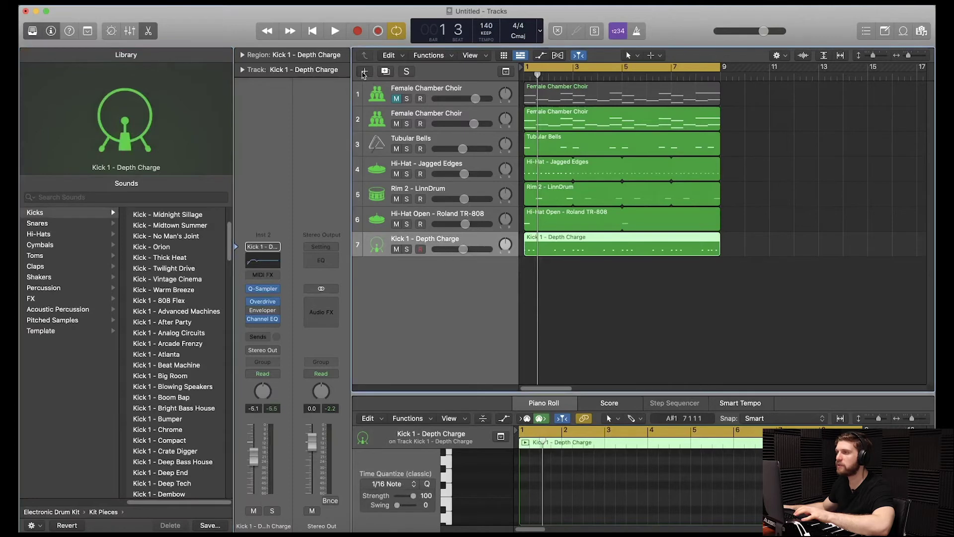
- Add a new software instrument track below the kick and load the ES2 synthesizer on it
click(364, 73)
click(627, 173)
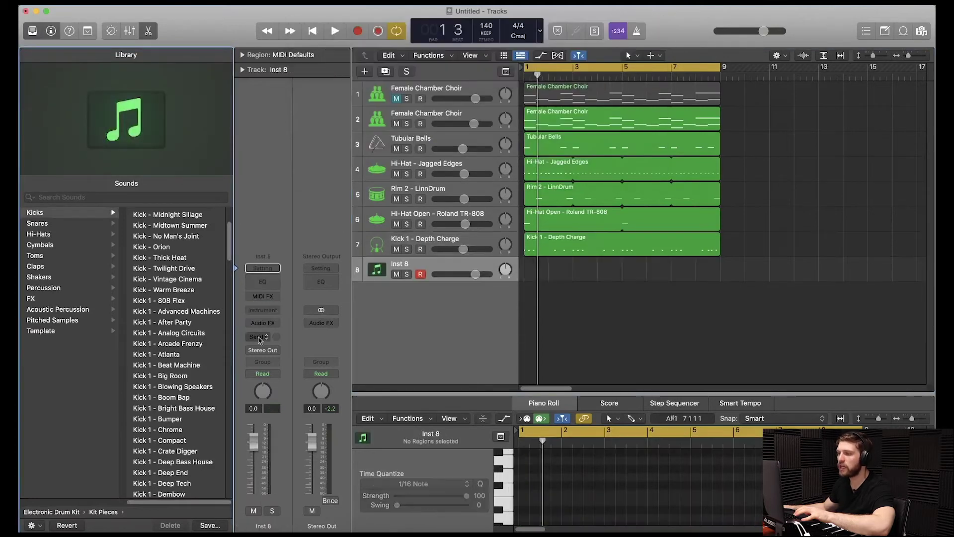
click(262, 309)
mouse_move(279, 447)
click(382, 449)
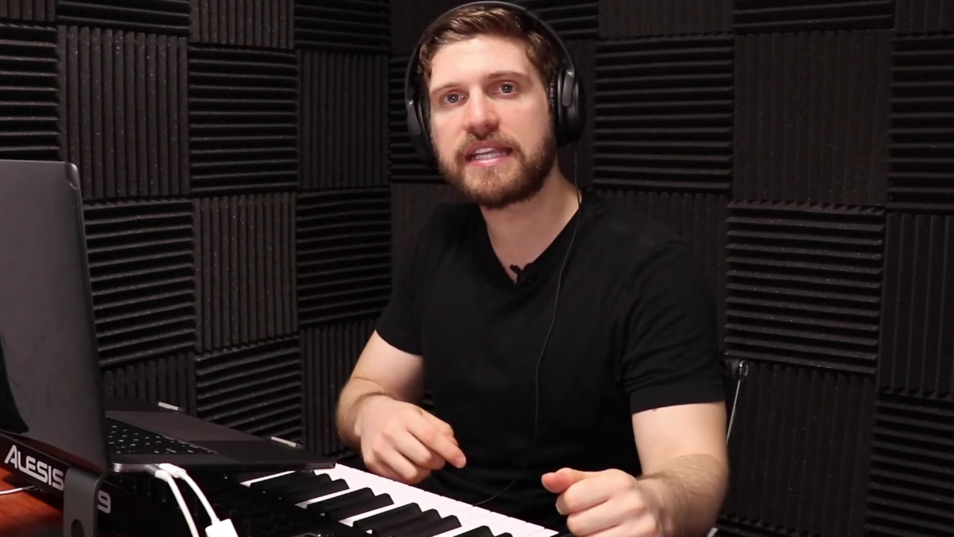
- Copy the Kick 1 - Depth Charge region onto the Inst 8 track and force its notes to legato as a bass line
drag(562, 253, 562, 269)
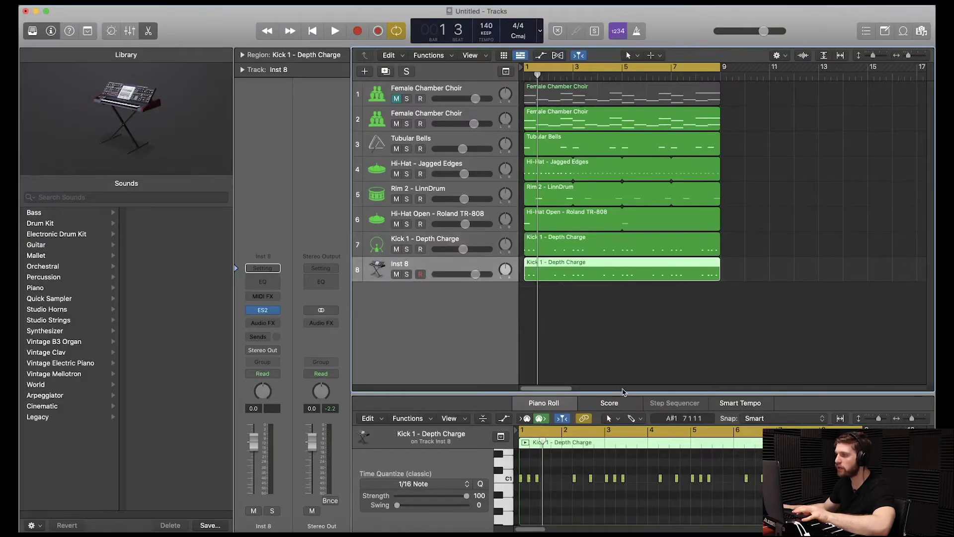
double_click(607, 276)
key(shift+l)
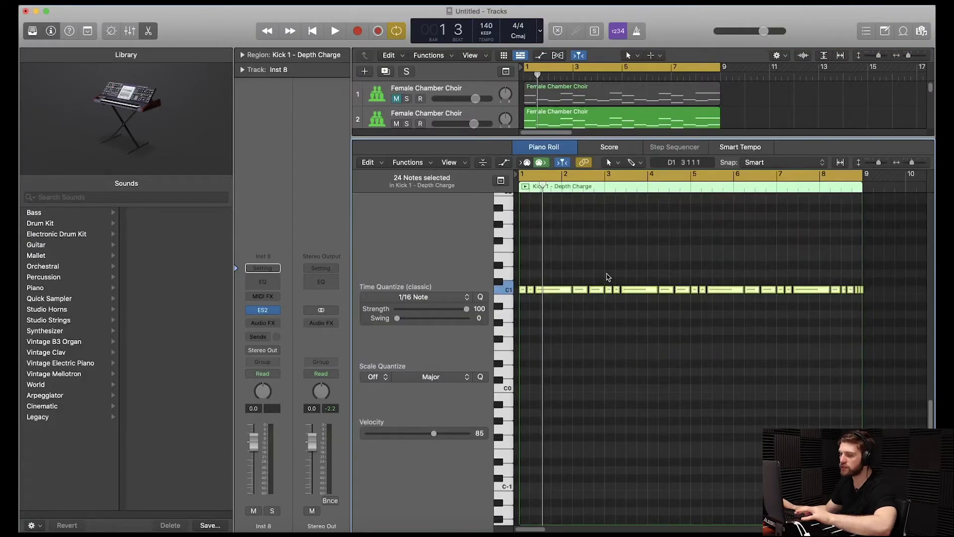
click(607, 277)
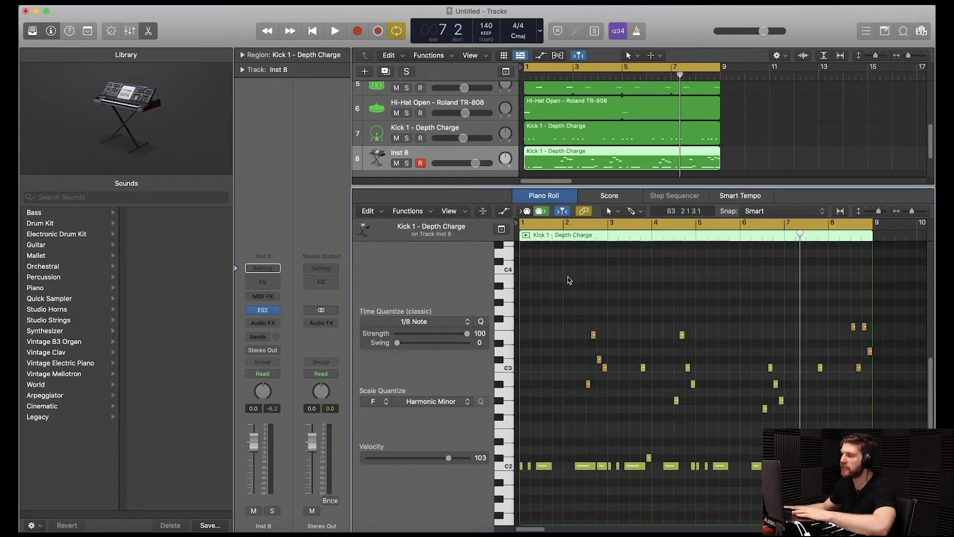
key(space)
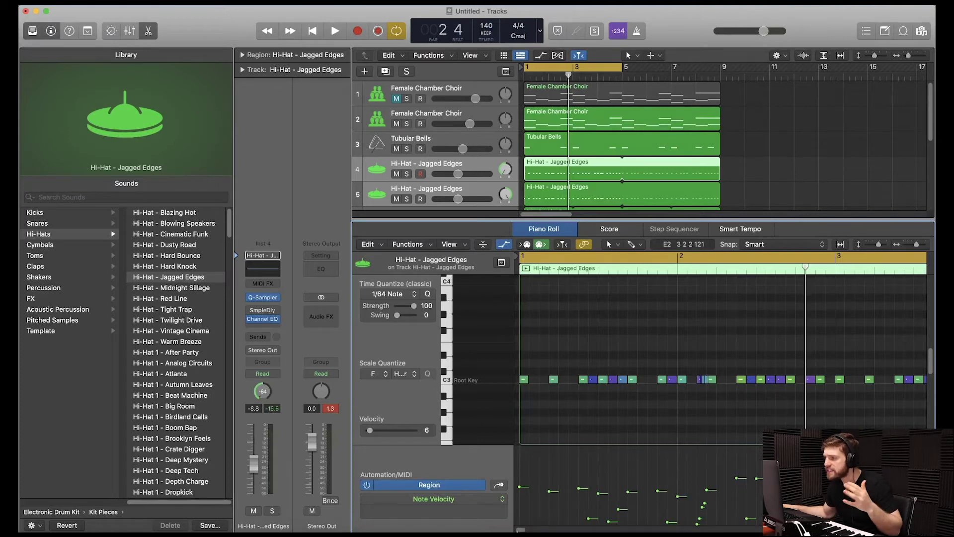
- Examine the notes and velocities of the Hi-Hat - Jagged Edges region and play back the whole beat
scroll(721, 357, right, 5)
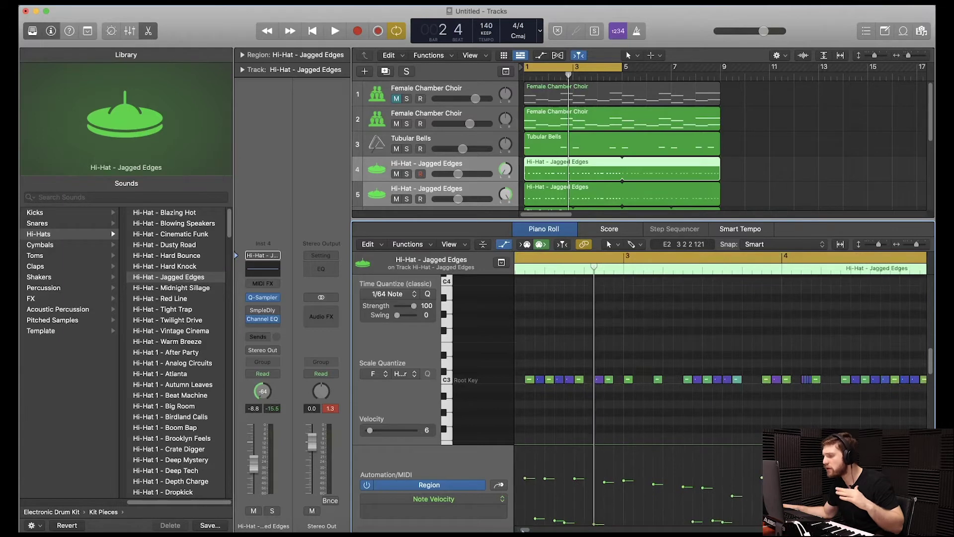
scroll(720, 357, left, 5)
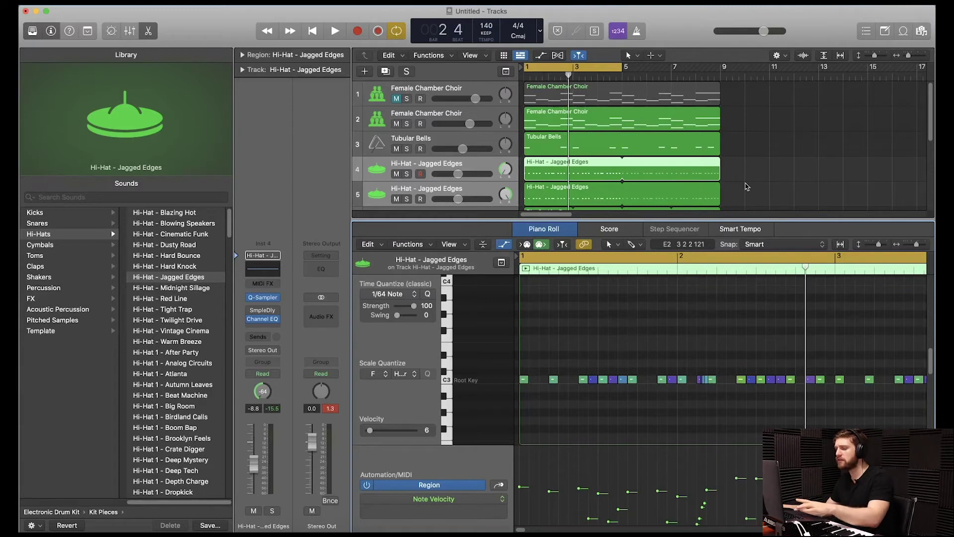
key(space)
drag(720, 219, 720, 344)
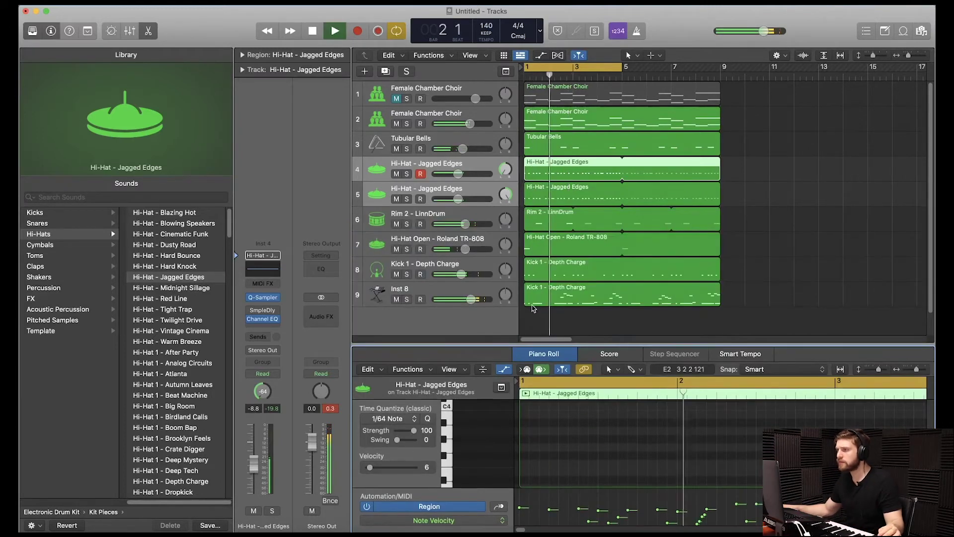
drag(587, 344, 609, 231)
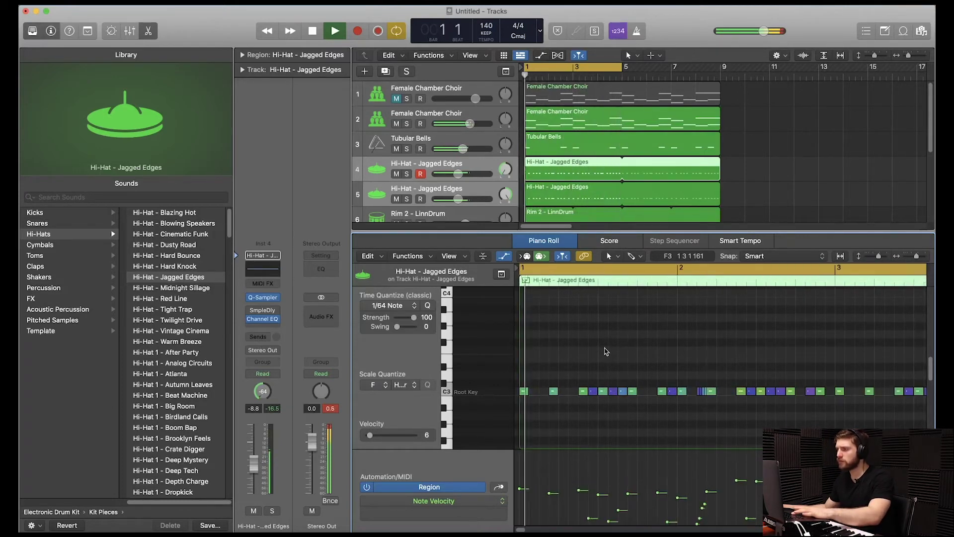
key(space)
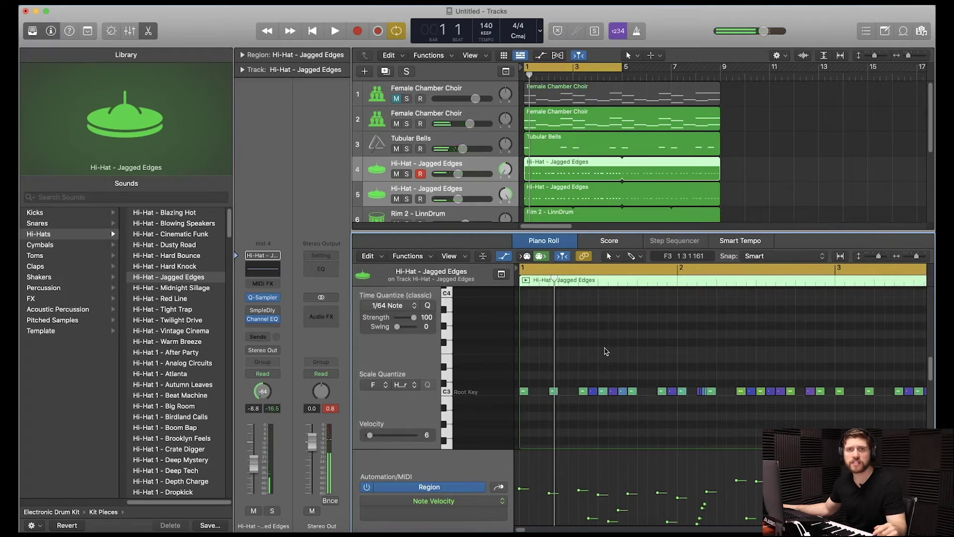
- Close the note editor and repeat the regions of all nine tracks after bar 9
key(e)
key(super+a)
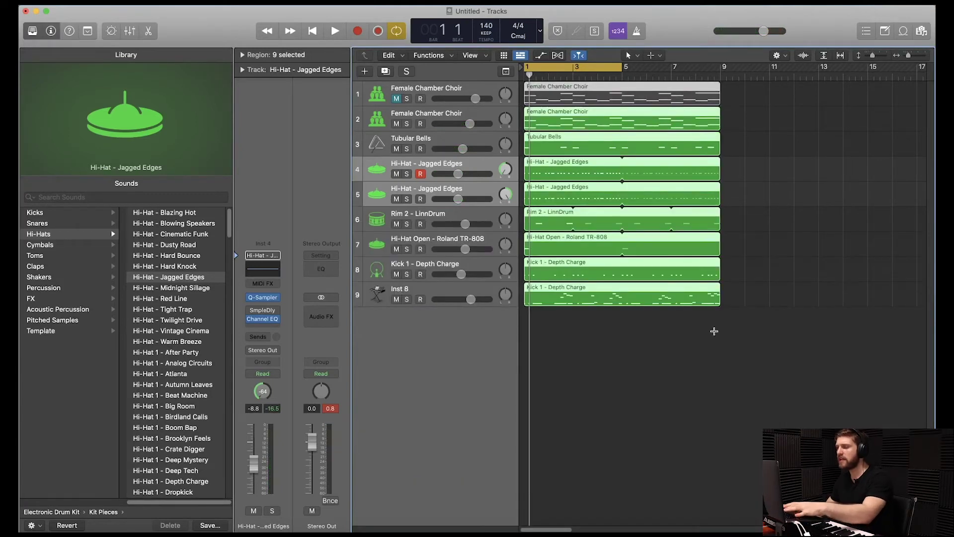
key(super+r)
key(super+Left)
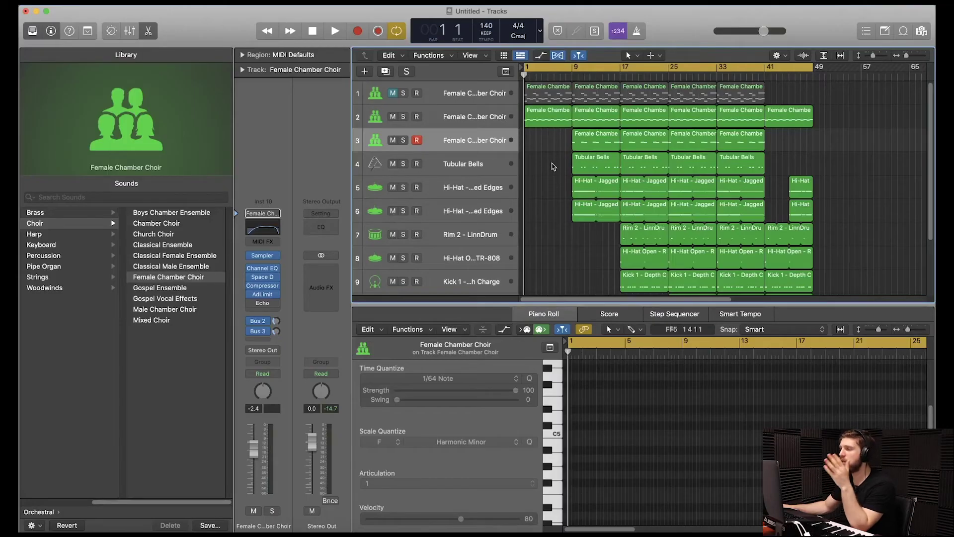
- Review where each track's regions enter and drop out in the arrangement, and play the song from bar 1 to about bar 46
click(552, 124)
click(567, 225)
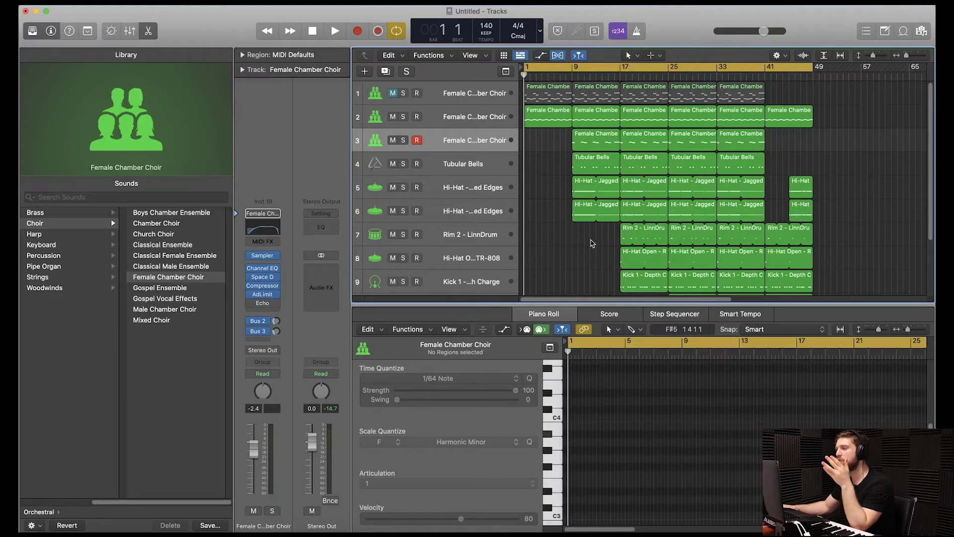
scroll(592, 243, down, 2)
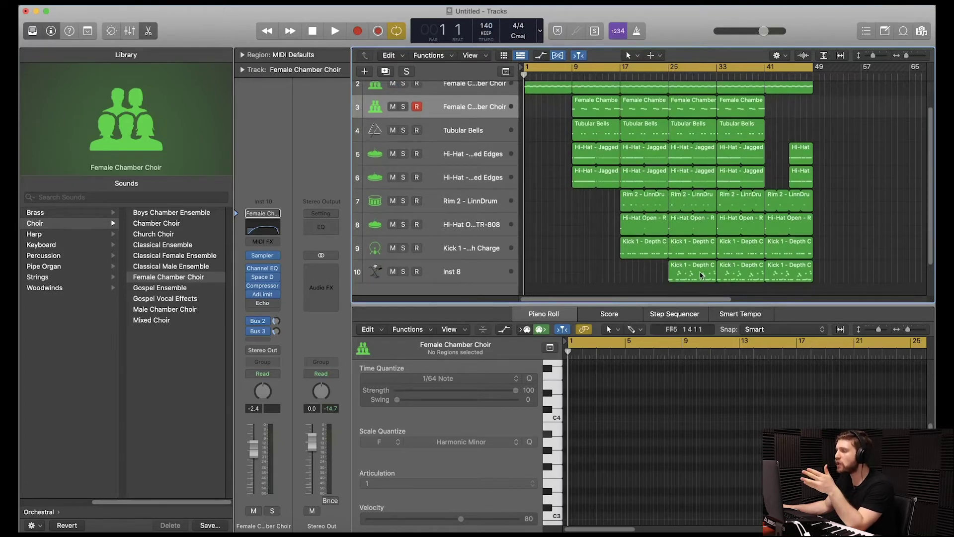
scroll(862, 211, up, 2)
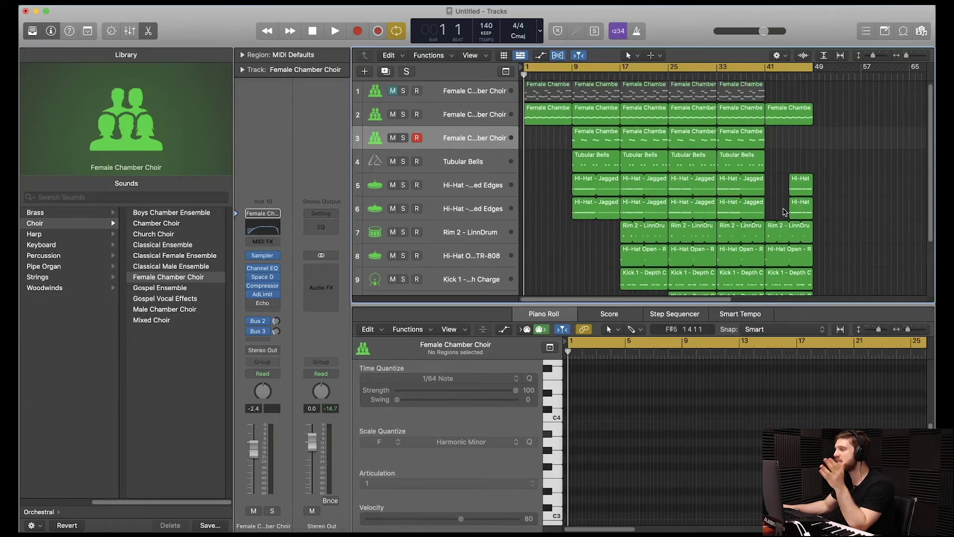
key(space)
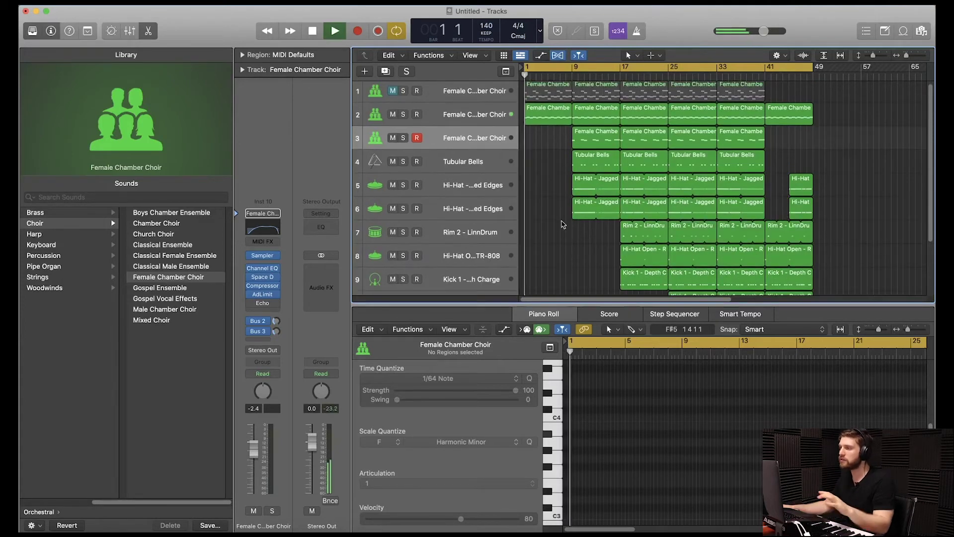
scroll(564, 224, down, 2)
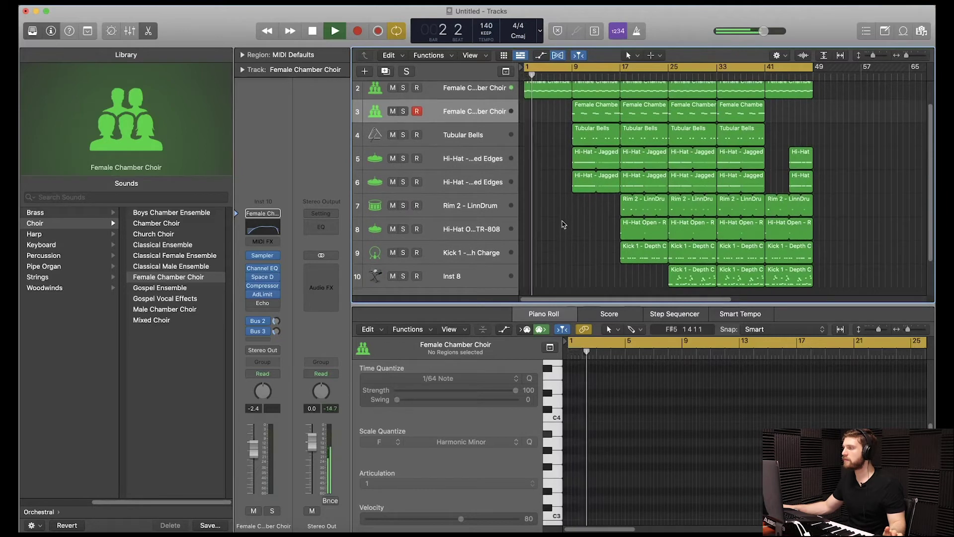
drag(734, 306, 733, 372)
drag(734, 425, 734, 425)
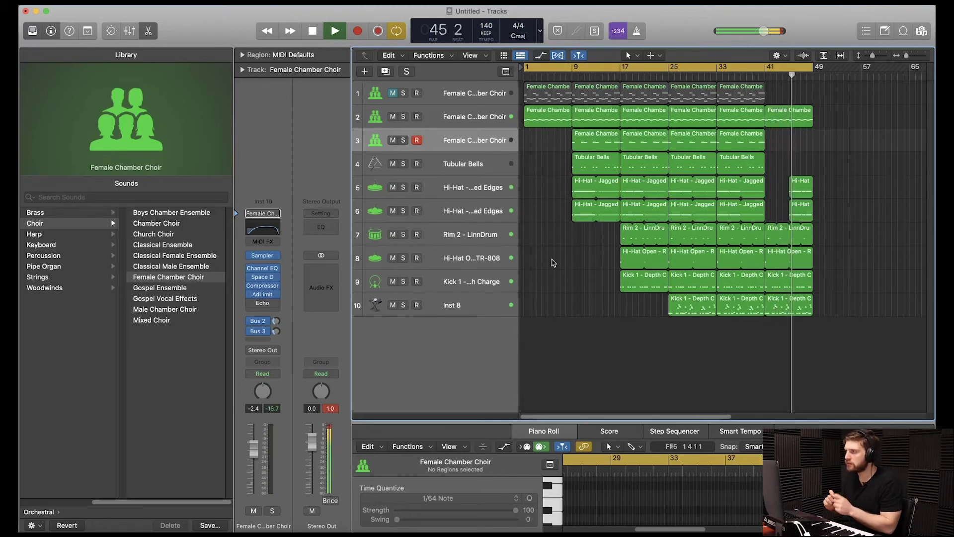
key(space)
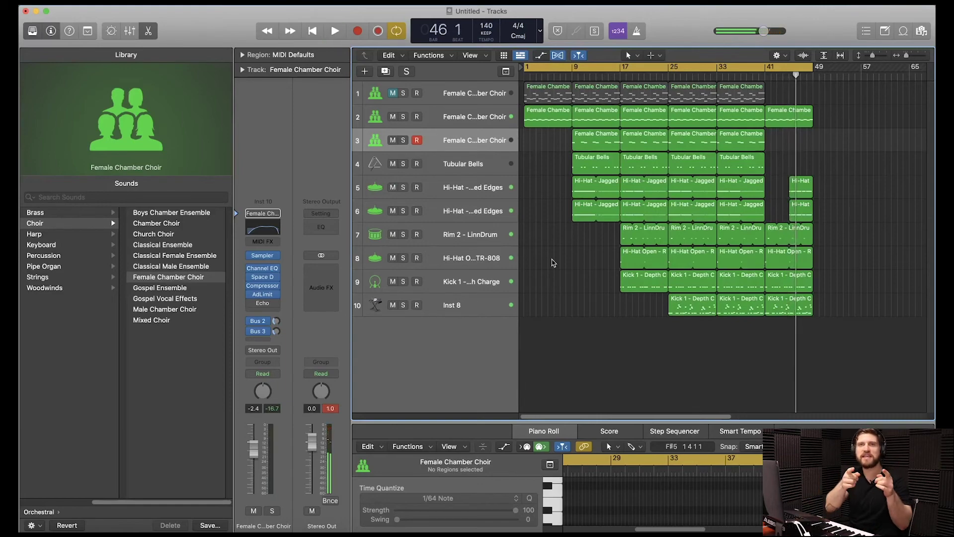